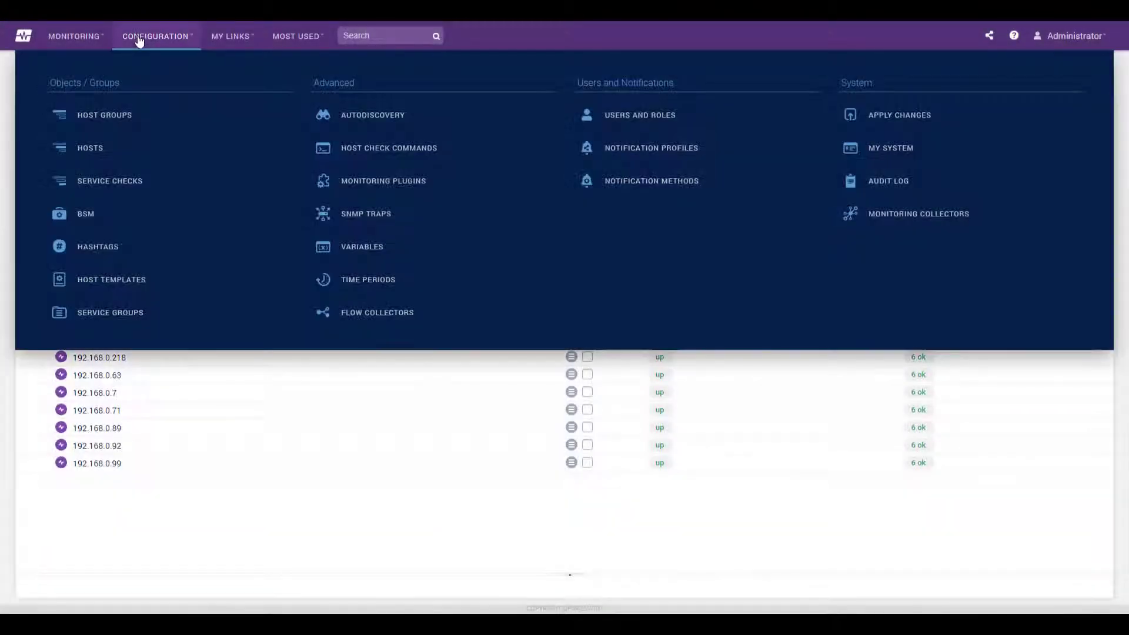
Step: Show the Roles list under Configuration > Users and Roles, with its eight existing roles
click(625, 117)
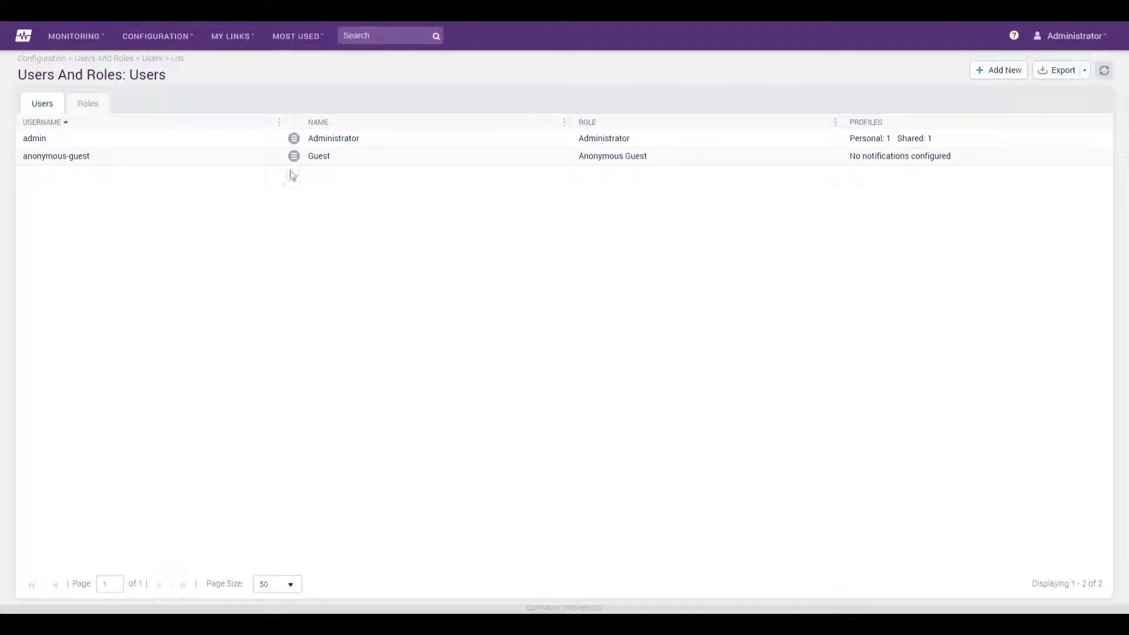
click(88, 104)
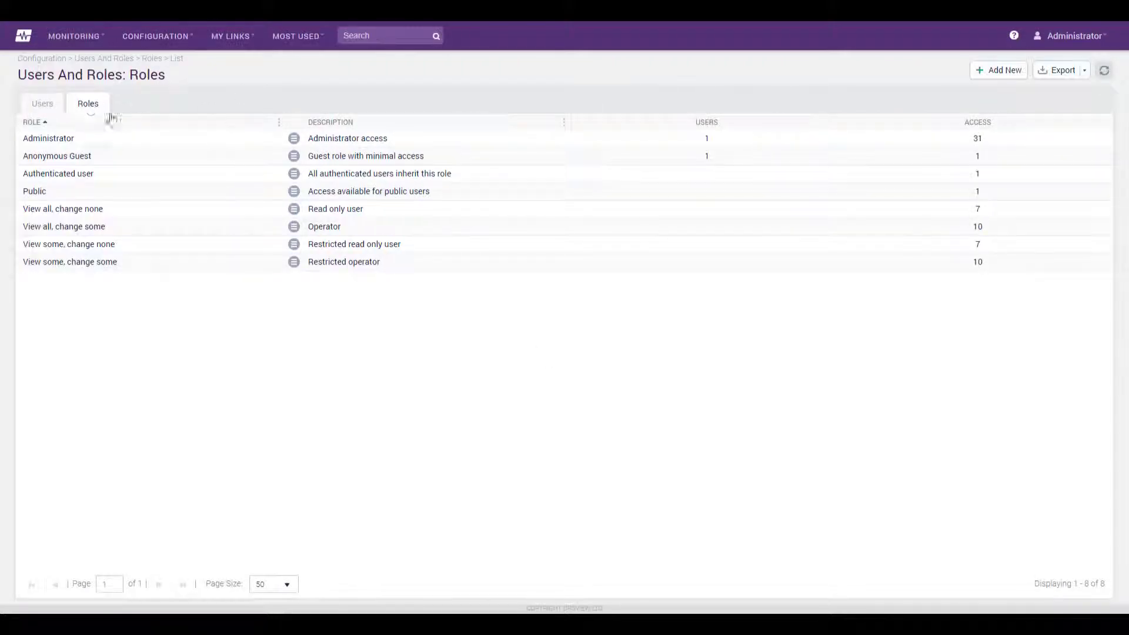
click(294, 139)
click(323, 151)
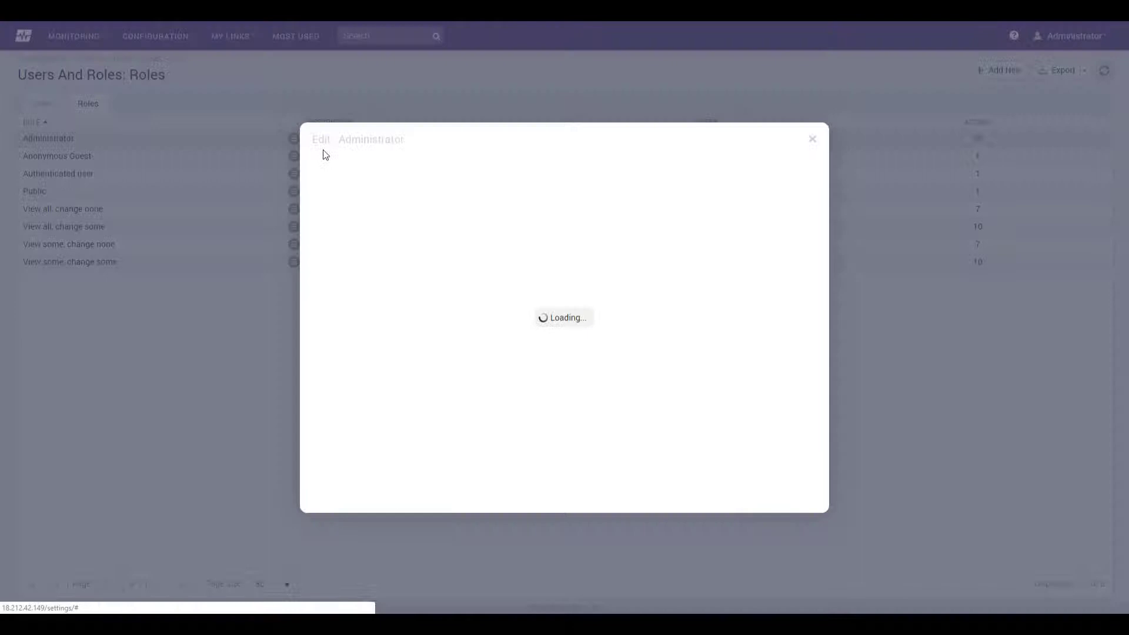
click(581, 171)
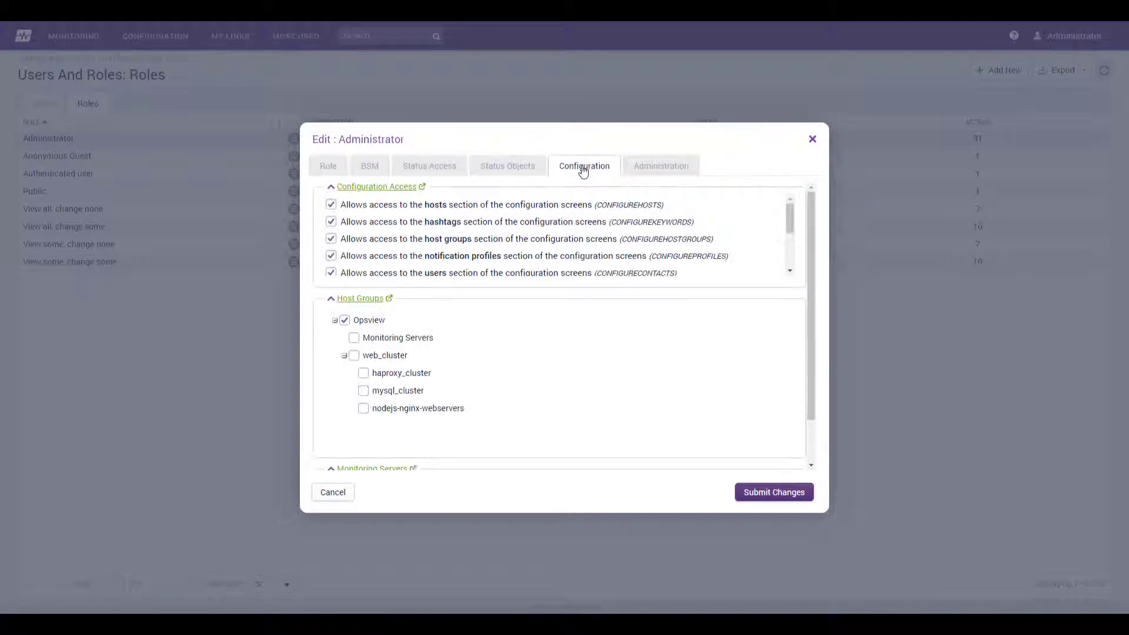
scroll(791, 230, down, 3)
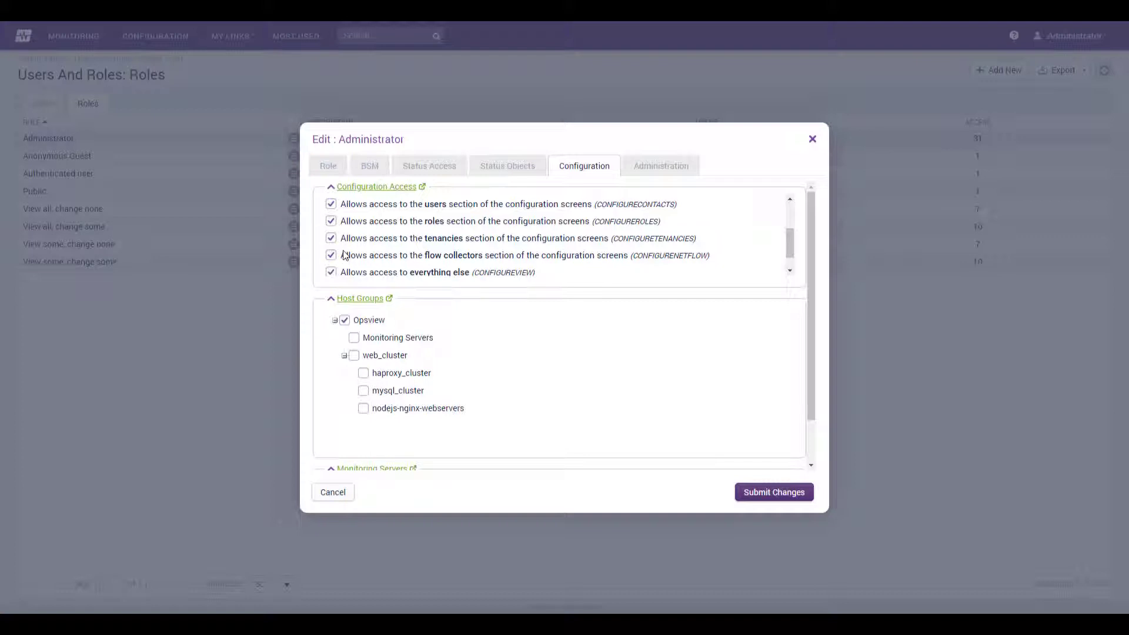
Step: Create the role 'Chief Admin - University Hospital Datacenter' with its description
key(Escape)
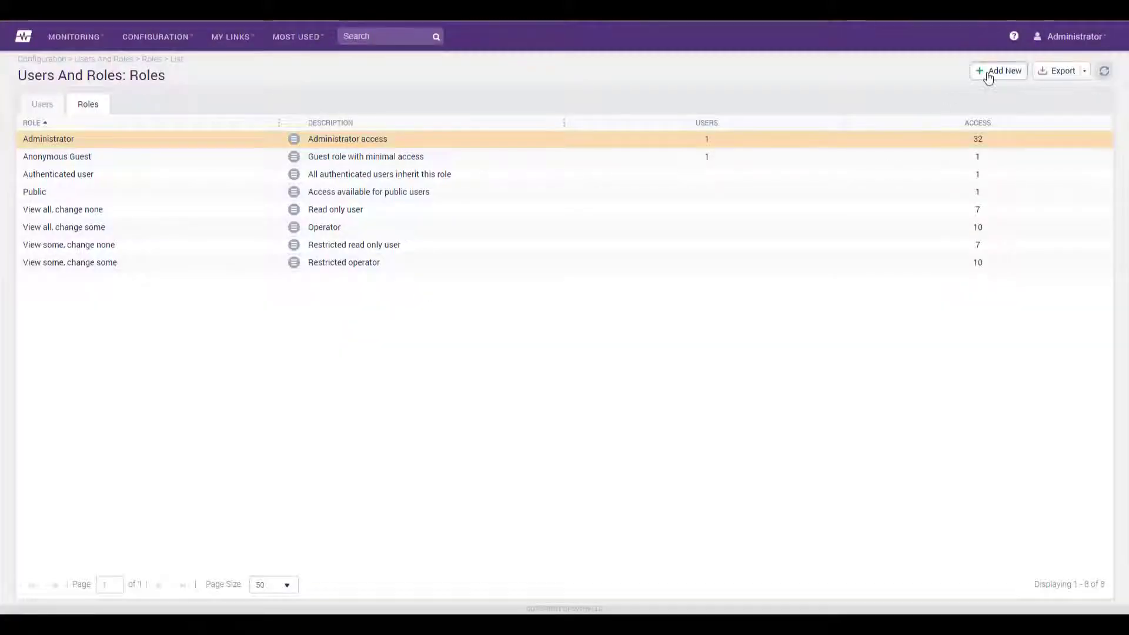
click(988, 75)
click(475, 195)
text(Ch)
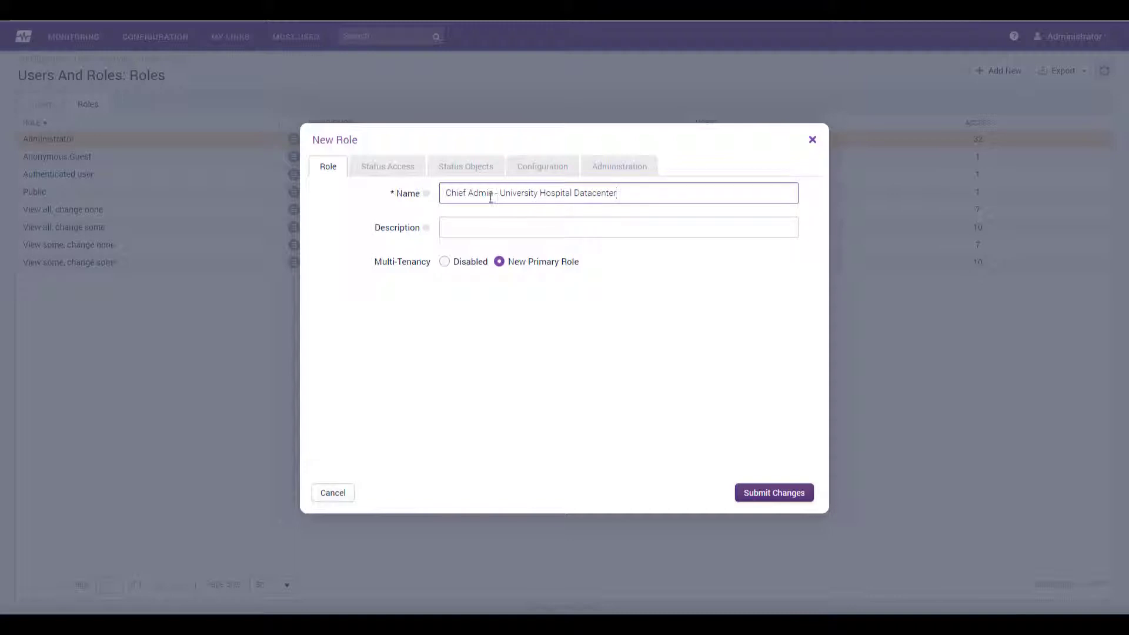
click(466, 227)
text(University Hospital Data Center Premise 01)
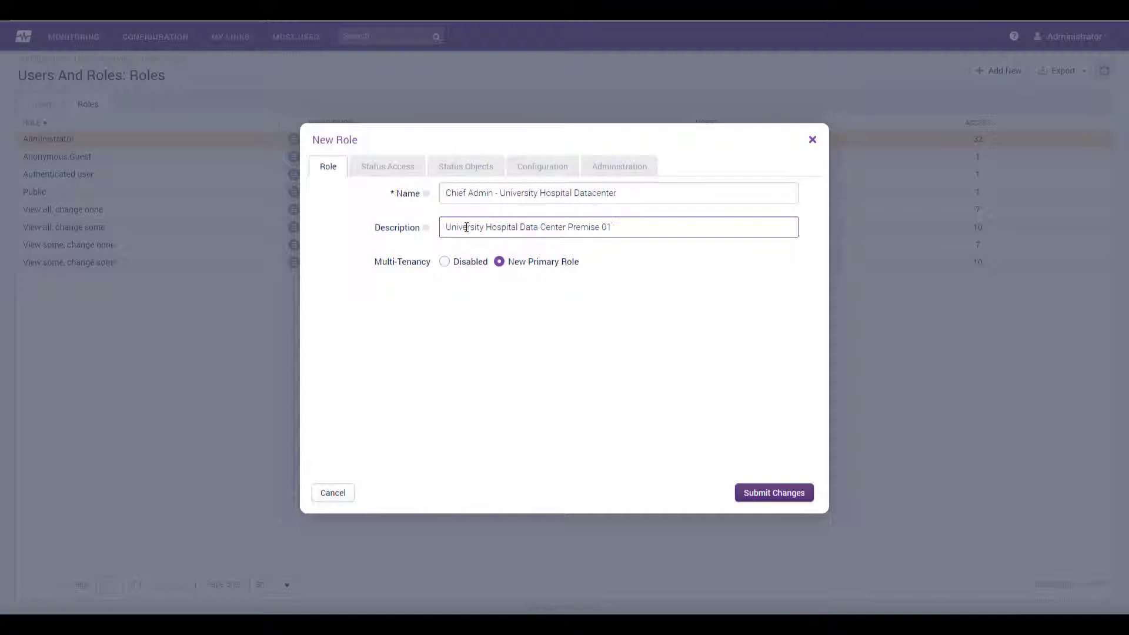
click(766, 494)
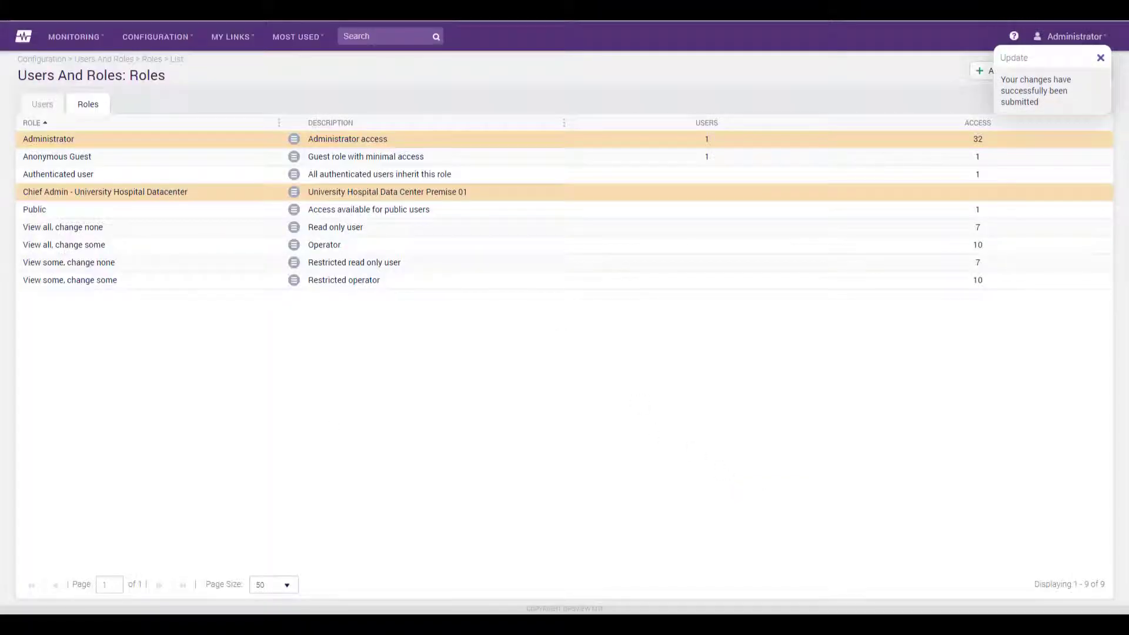
Step: Bring up the admin user's Default notification profile options
click(42, 103)
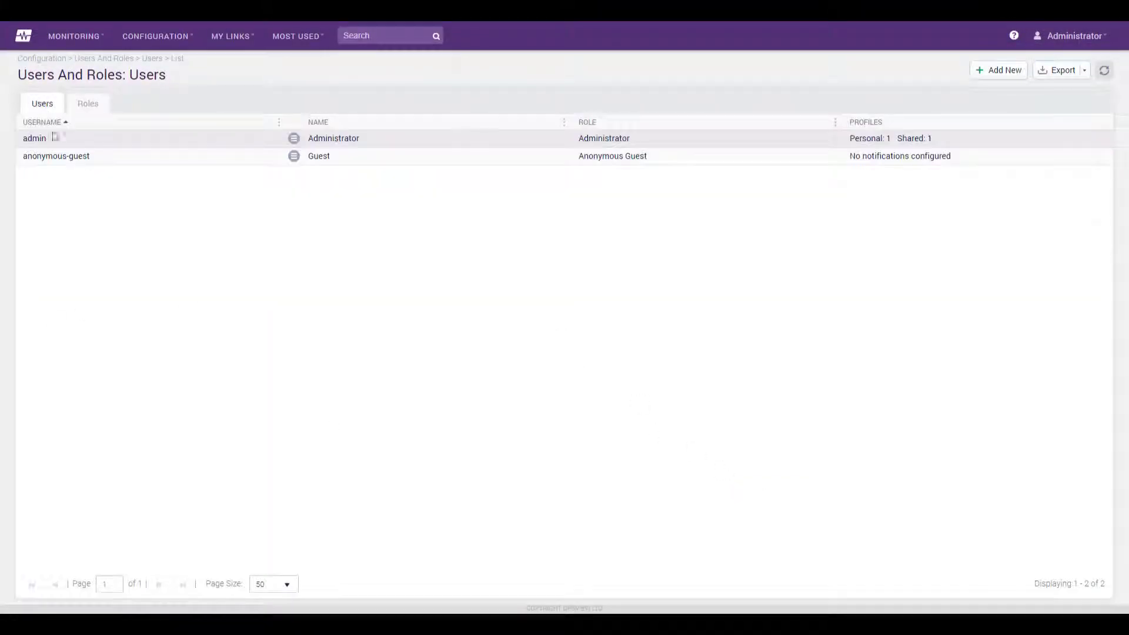
click(295, 142)
click(440, 181)
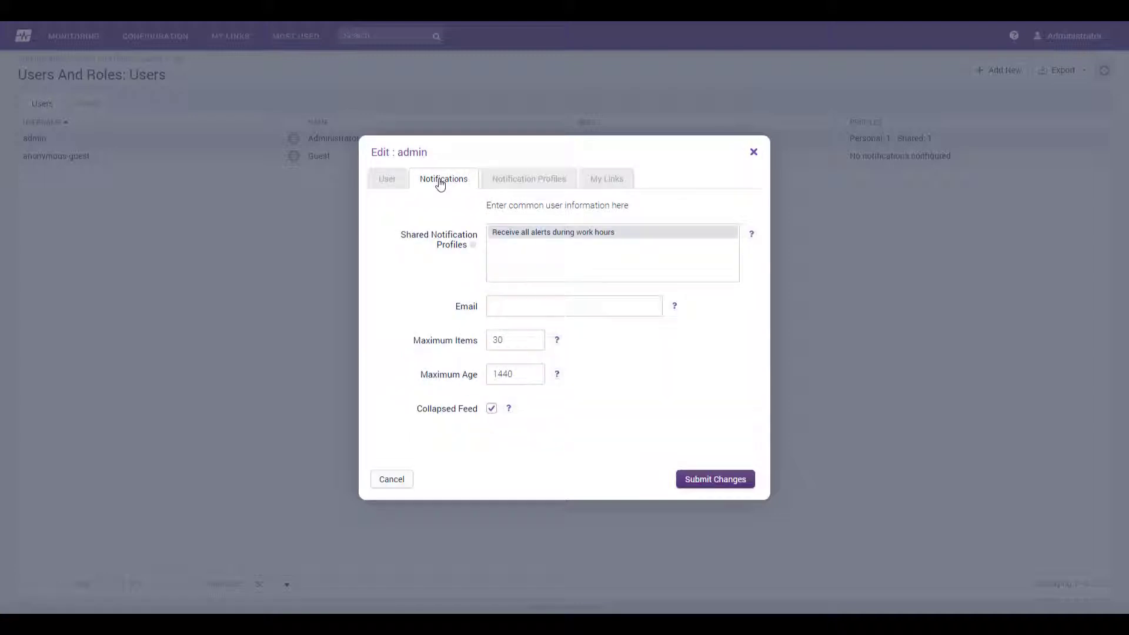
click(522, 185)
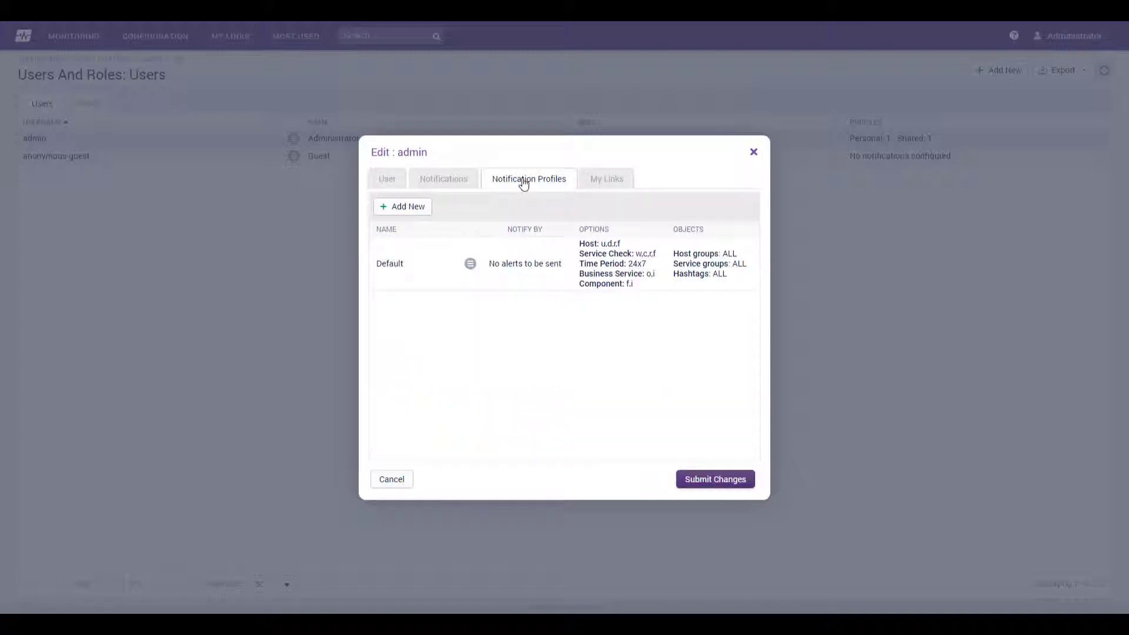
click(469, 264)
Step: Set the Default profile to alert by Email during 24x7
click(499, 274)
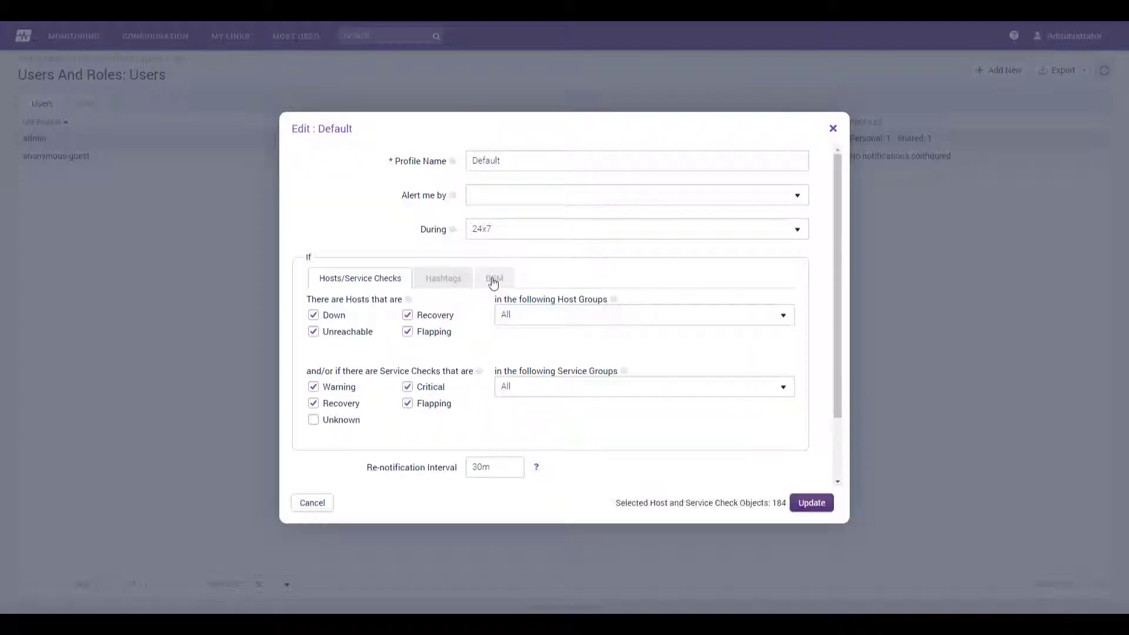
click(763, 194)
click(477, 214)
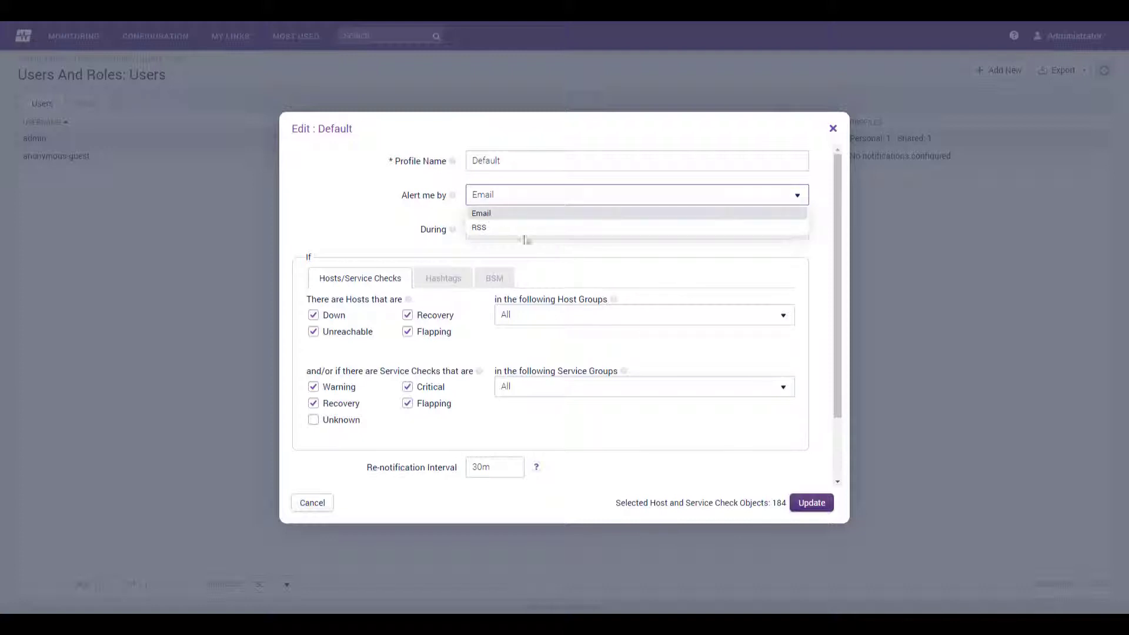
click(797, 232)
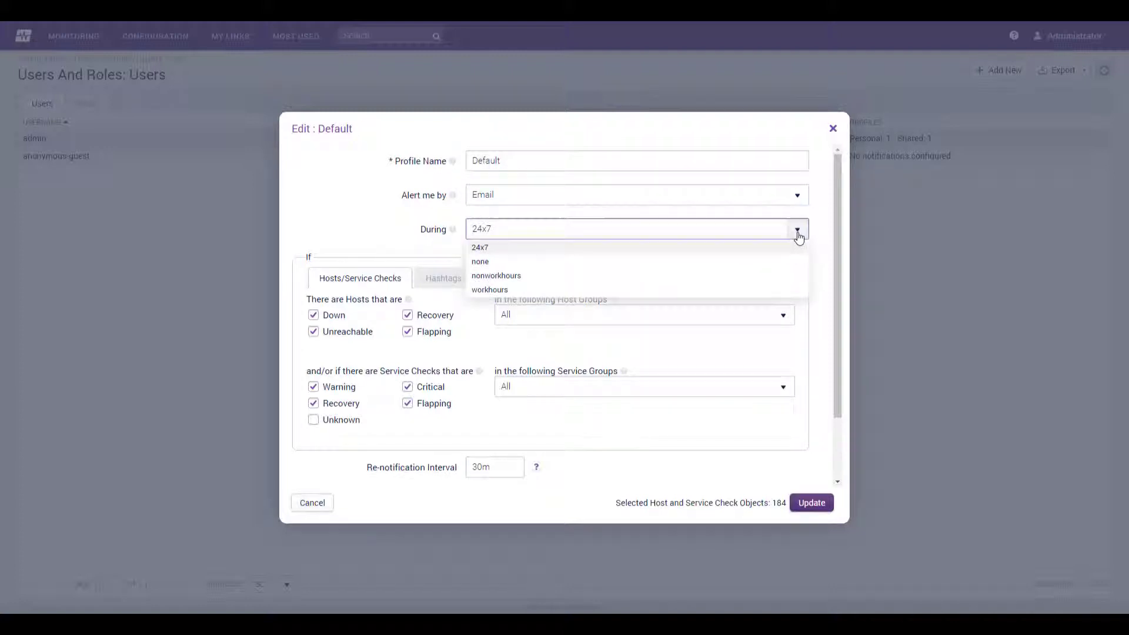
click(797, 233)
Step: Add the Web Cluster business service to the profile's BSM alert conditions
click(441, 283)
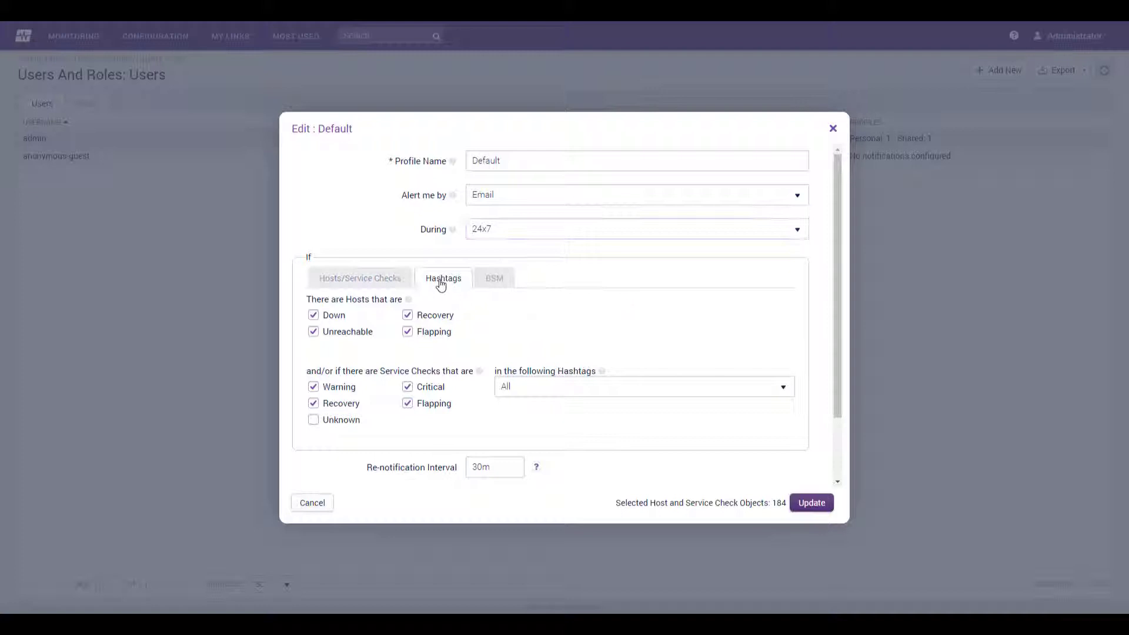
click(493, 281)
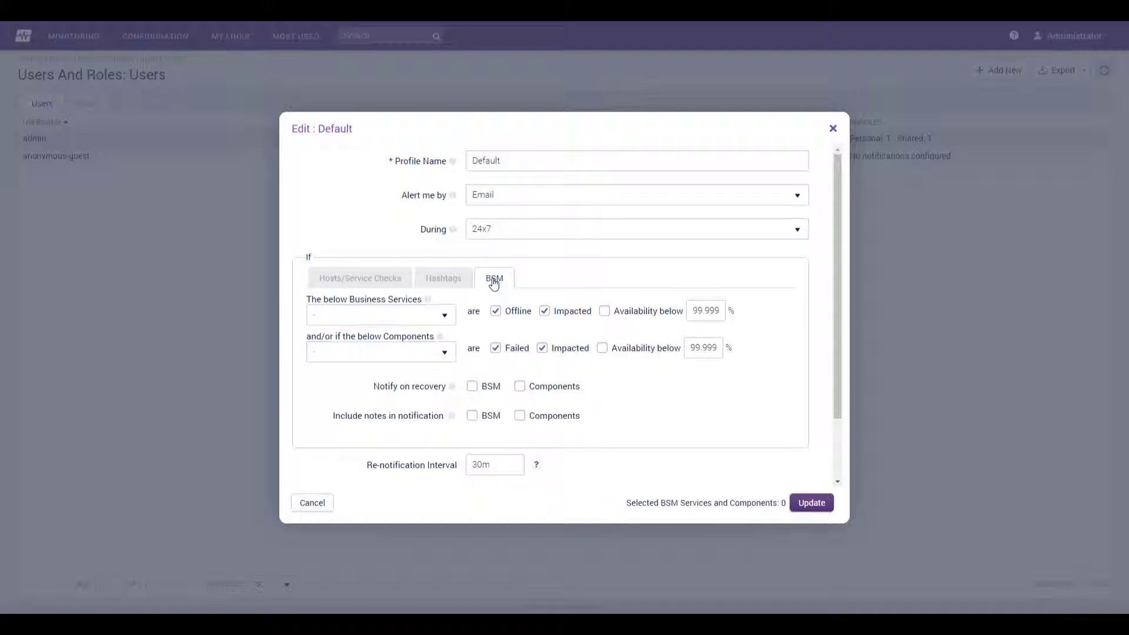
click(445, 315)
click(421, 349)
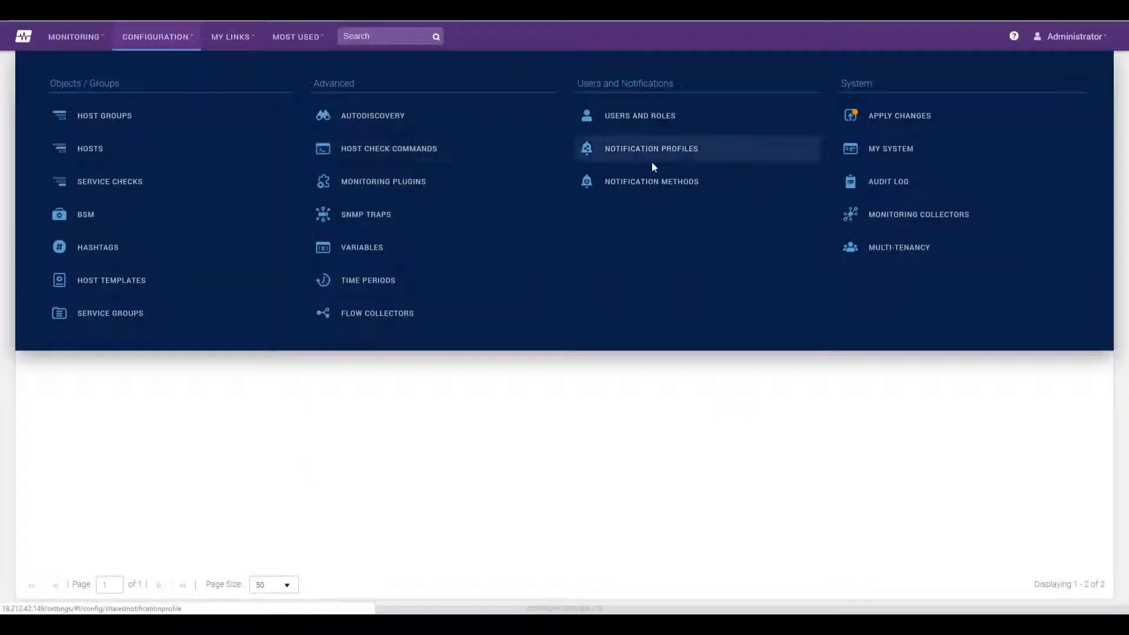
Step: Edit the SERVICENOW_SETTINGS variable from the Configuration > Variables list
click(353, 251)
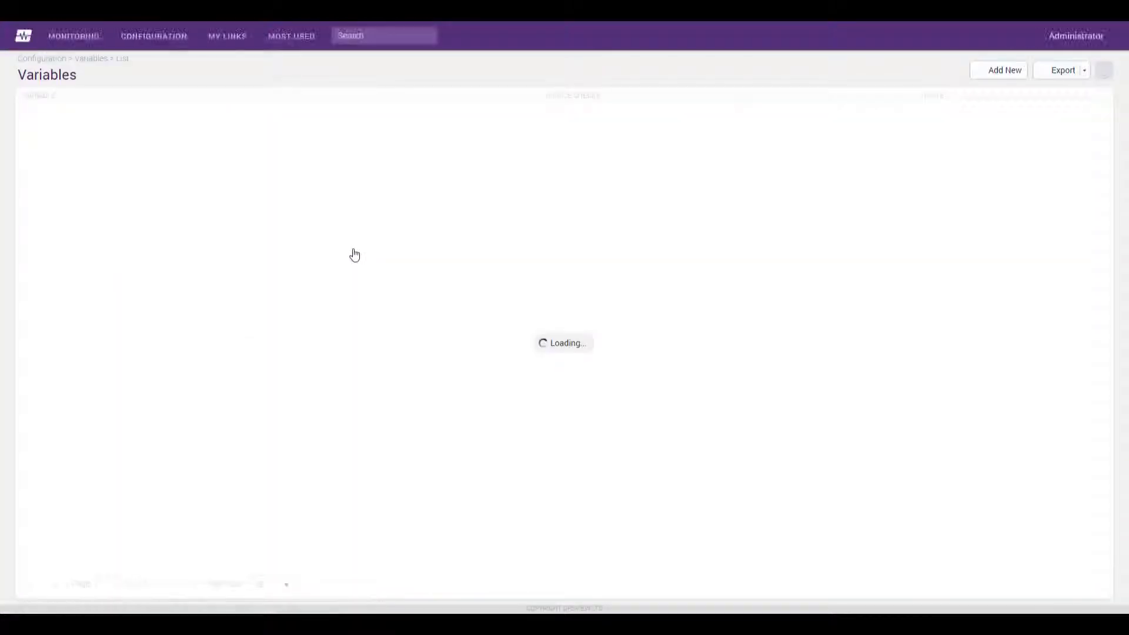
scroll(205, 329, down, 1)
scroll(206, 329, down, 3)
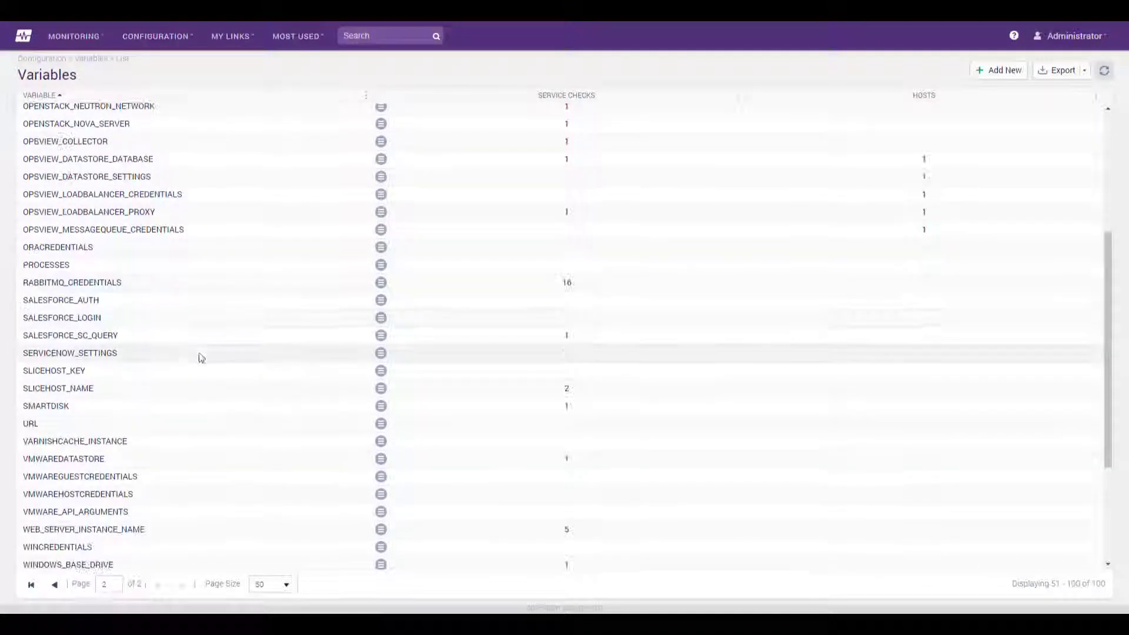
click(382, 353)
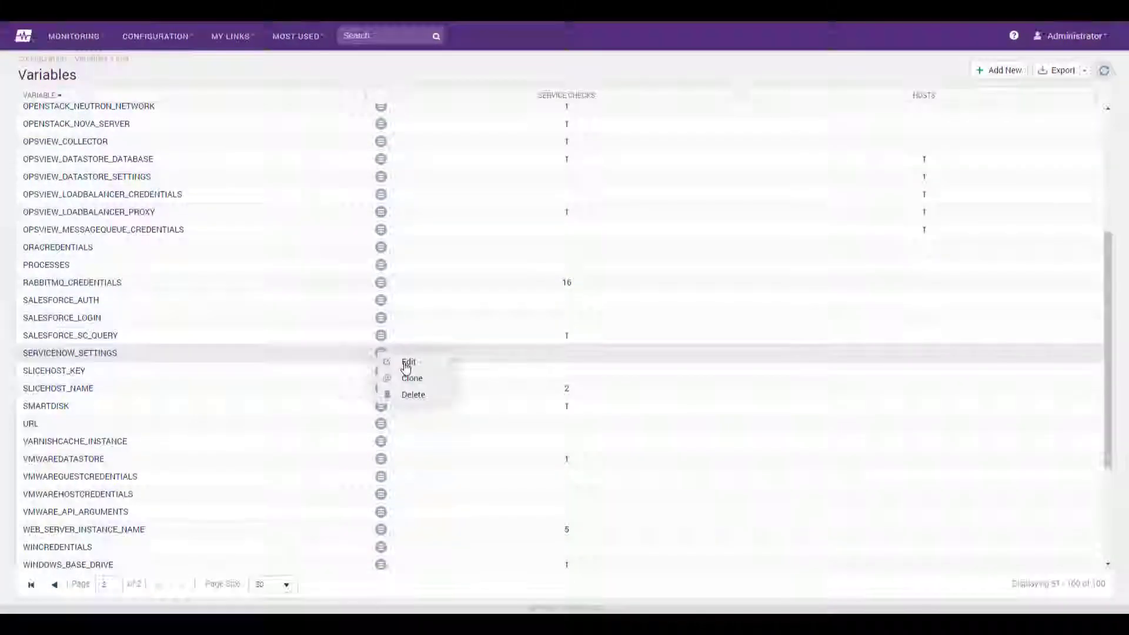
click(403, 361)
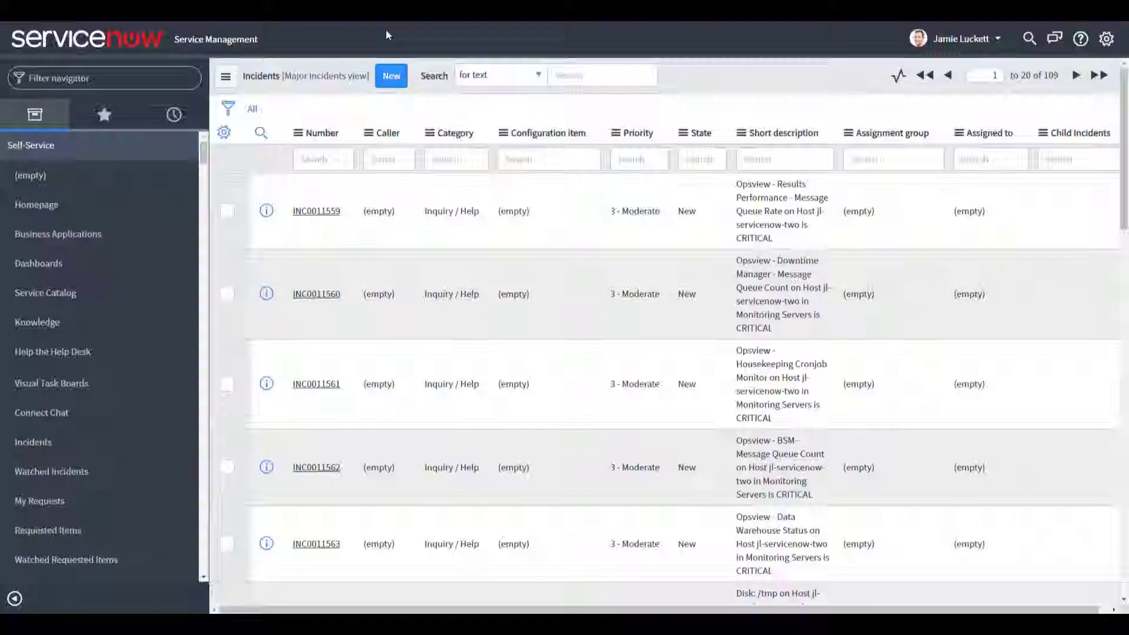
Step: Search the ServiceNow incidents for 'LAN CRITICAL'
click(586, 74)
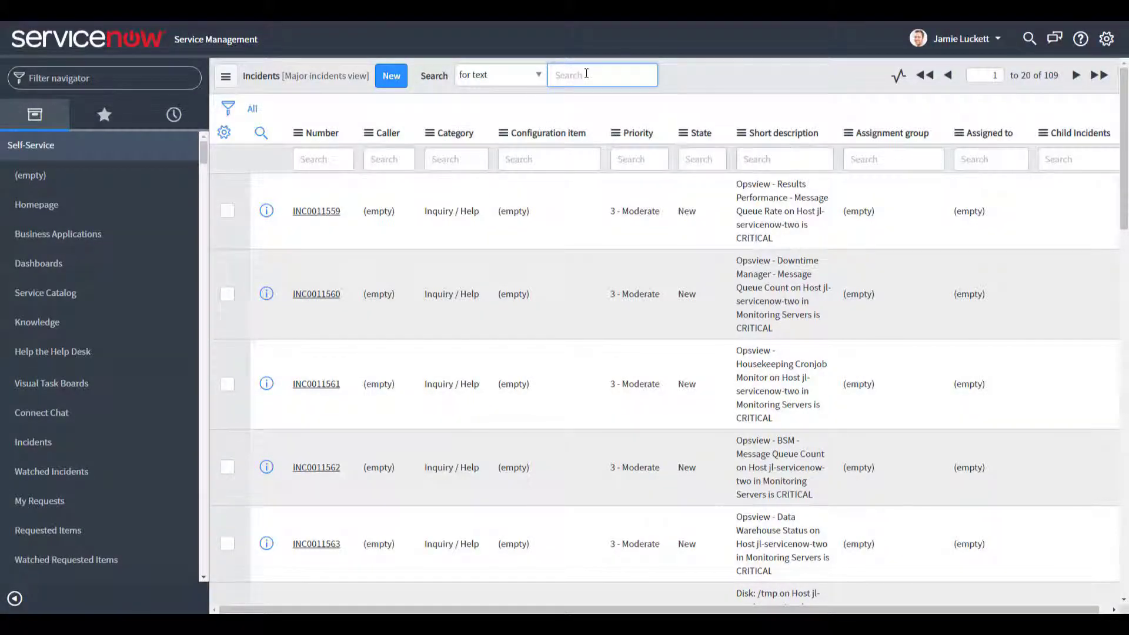
text(LAN CRITICAL)
key(Return)
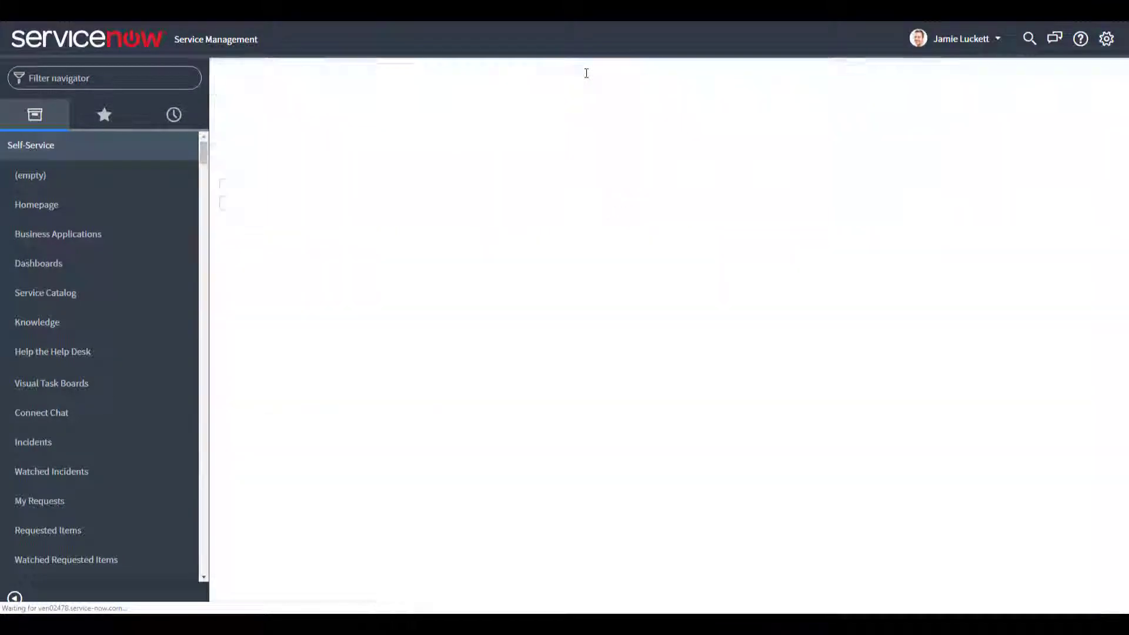